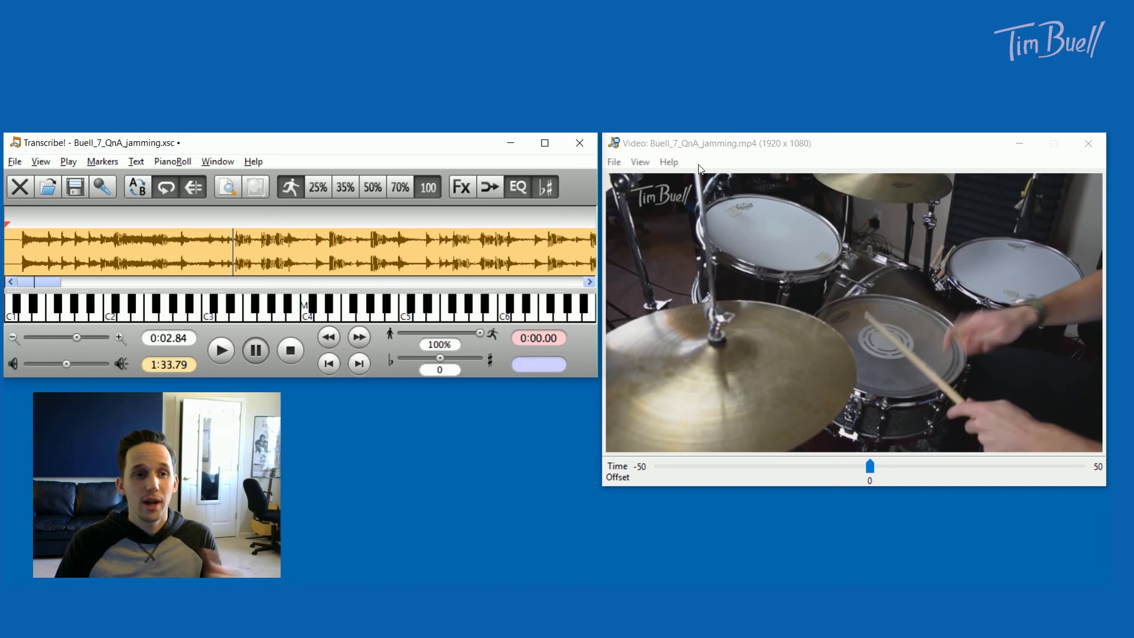
Start playing the drum video in the main window and switch playback to 50% speed.
{"action": "left_click", "coordinate": [718, 159]}
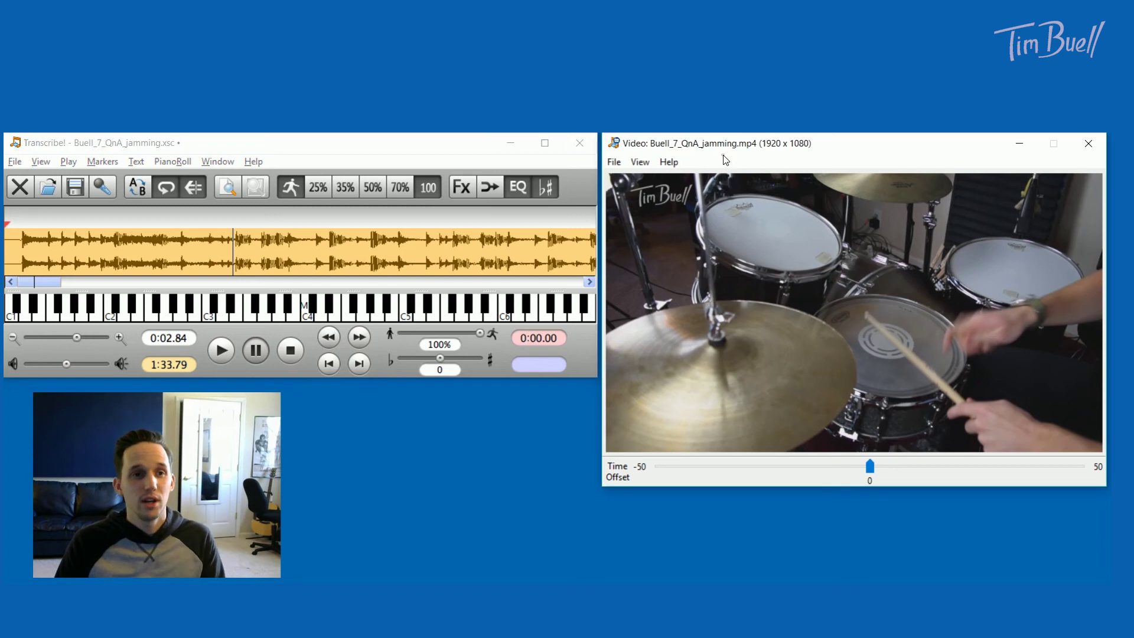
{"action": "left_click", "coordinate": [452, 153]}
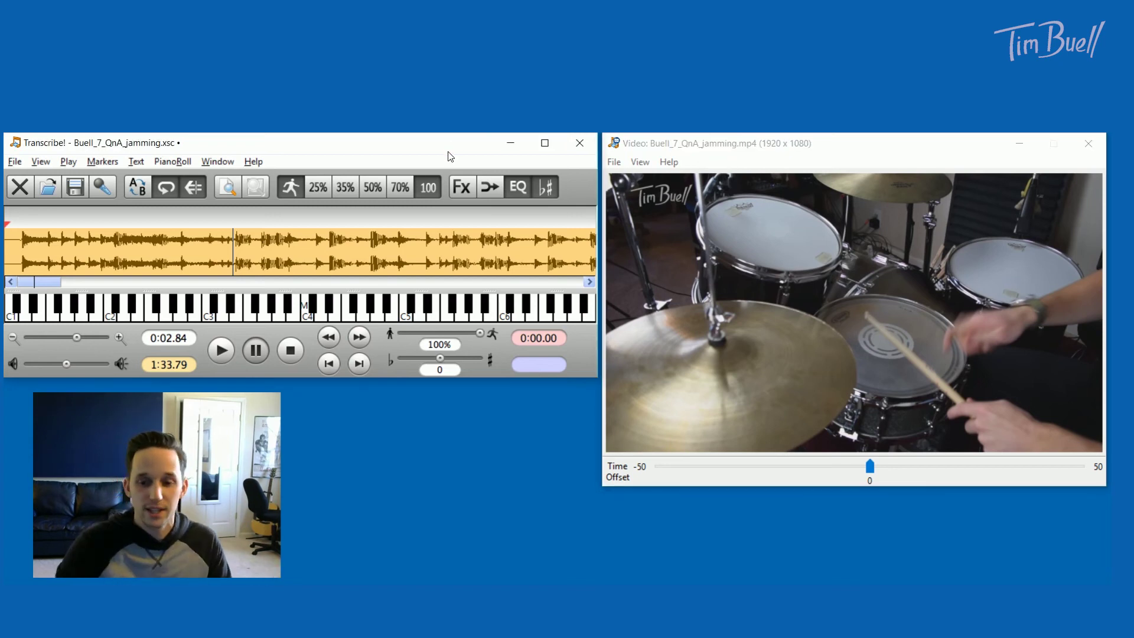
{"action": "key", "text": "space"}
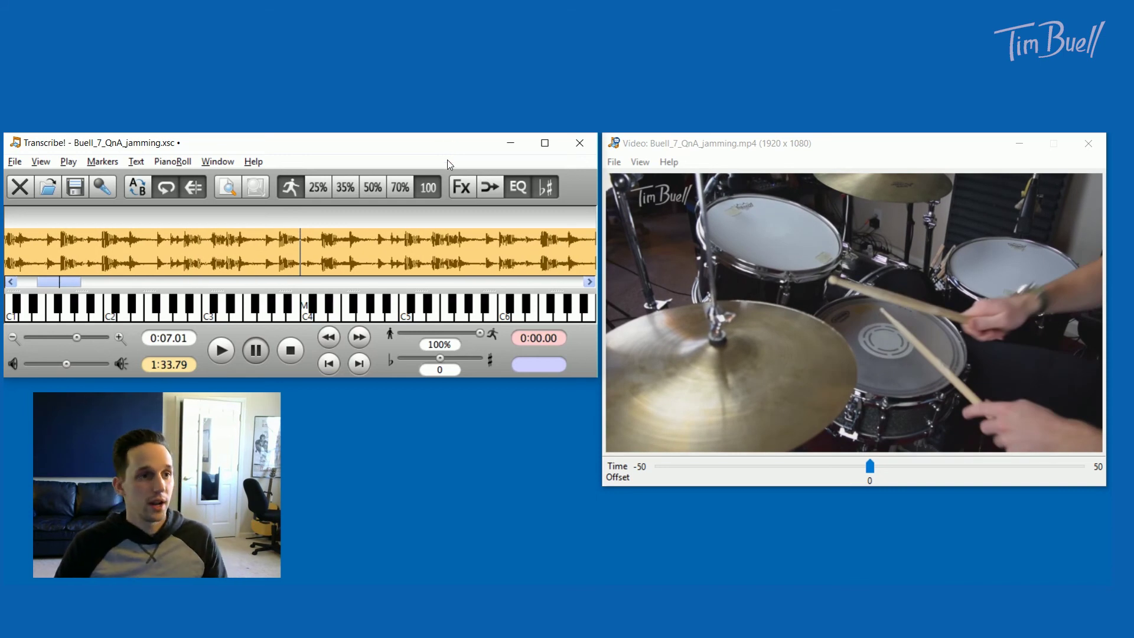
{"action": "left_click", "coordinate": [372, 190]}
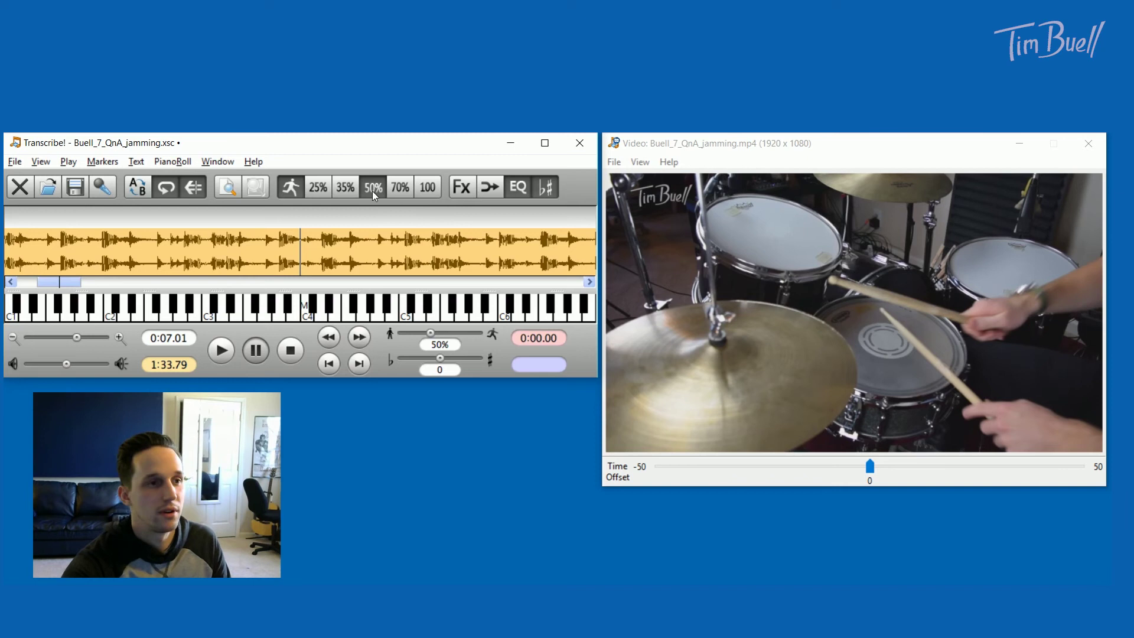
Replay the drum recording from the start at 50% speed.
{"action": "key", "text": "space"}
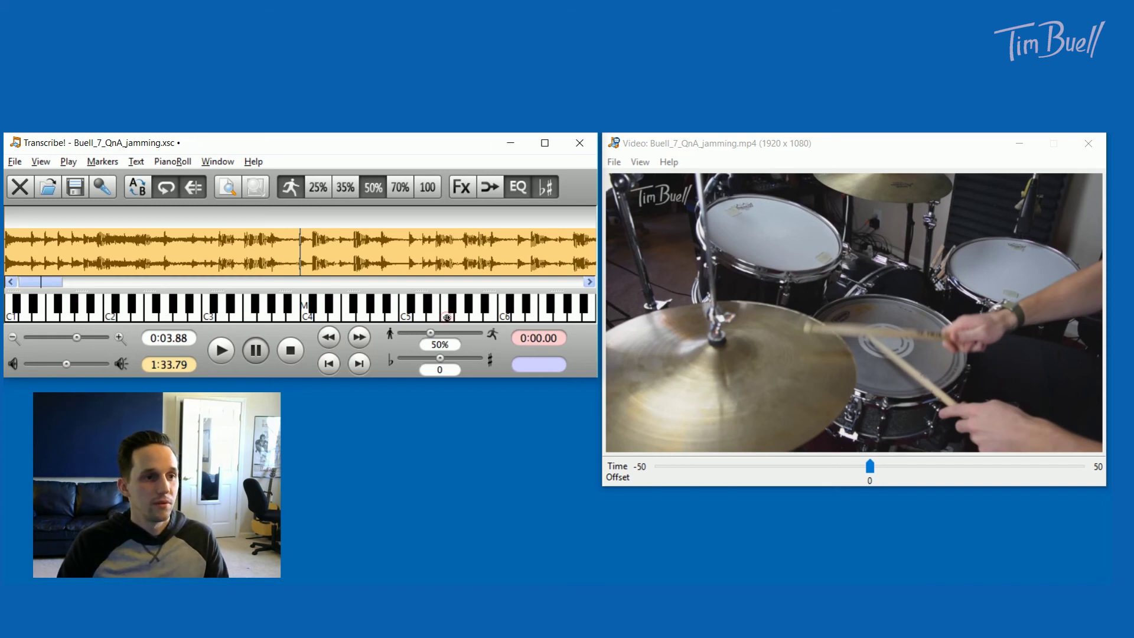
Enlarge the waveform by dragging the splitter down over the keyboard area.
{"action": "left_click", "coordinate": [124, 318]}
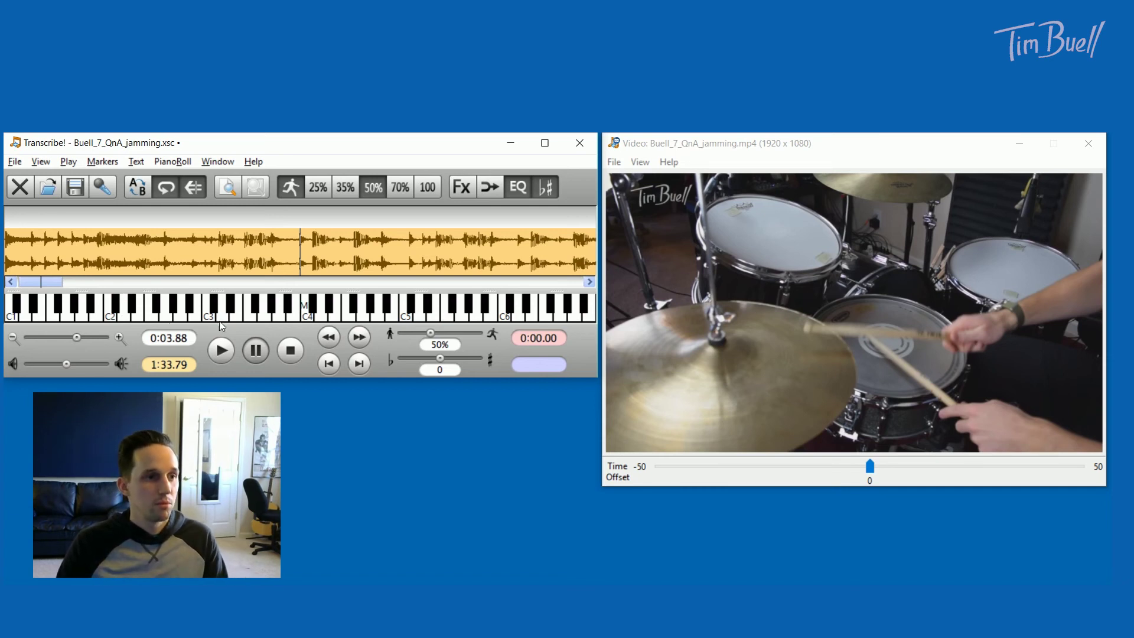
{"action": "left_click", "coordinate": [298, 291]}
{"action": "left_click_drag", "start_coordinate": [298, 291], "coordinate": [299, 320]}
Select and trim a 2.68-second loop starting at 0:04.24, at 100% speed.
{"action": "left_click_drag", "start_coordinate": [278, 245], "coordinate": [531, 246]}
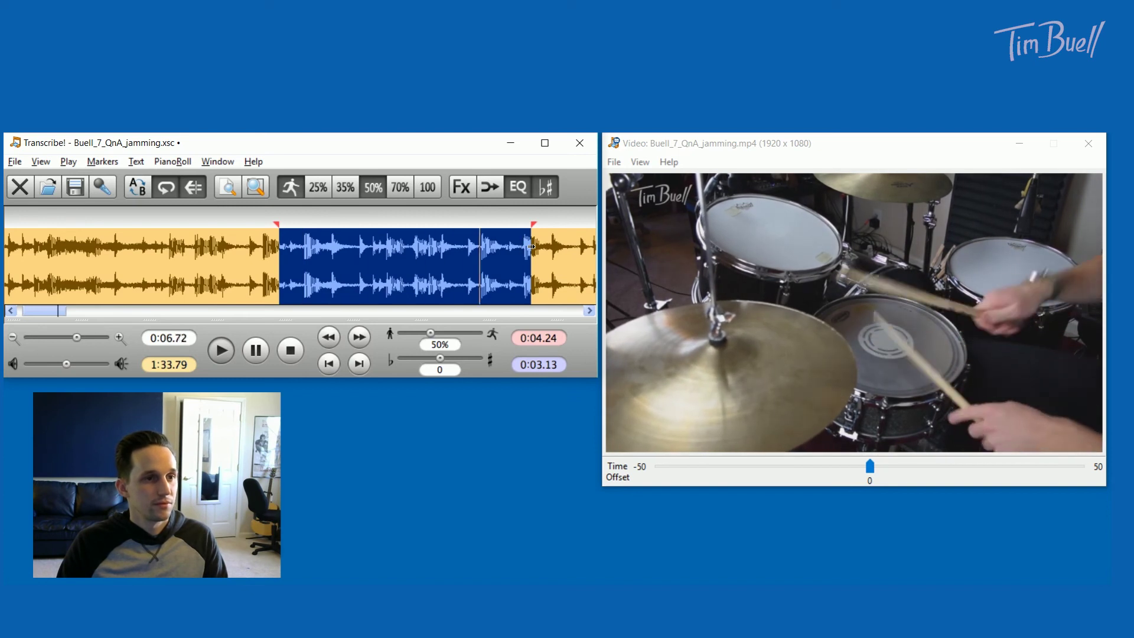
{"action": "left_click_drag", "start_coordinate": [531, 246], "coordinate": [494, 265]}
{"action": "left_click", "coordinate": [440, 189]}
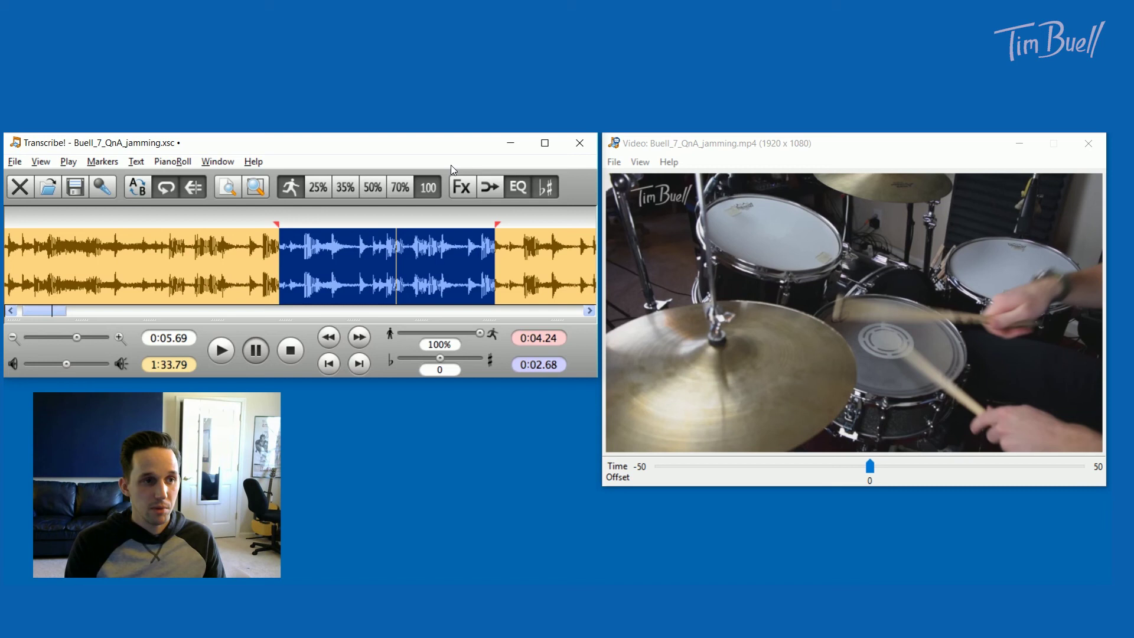
Play the looped passage at 35% speed and open the File menu.
{"action": "key", "text": "space"}
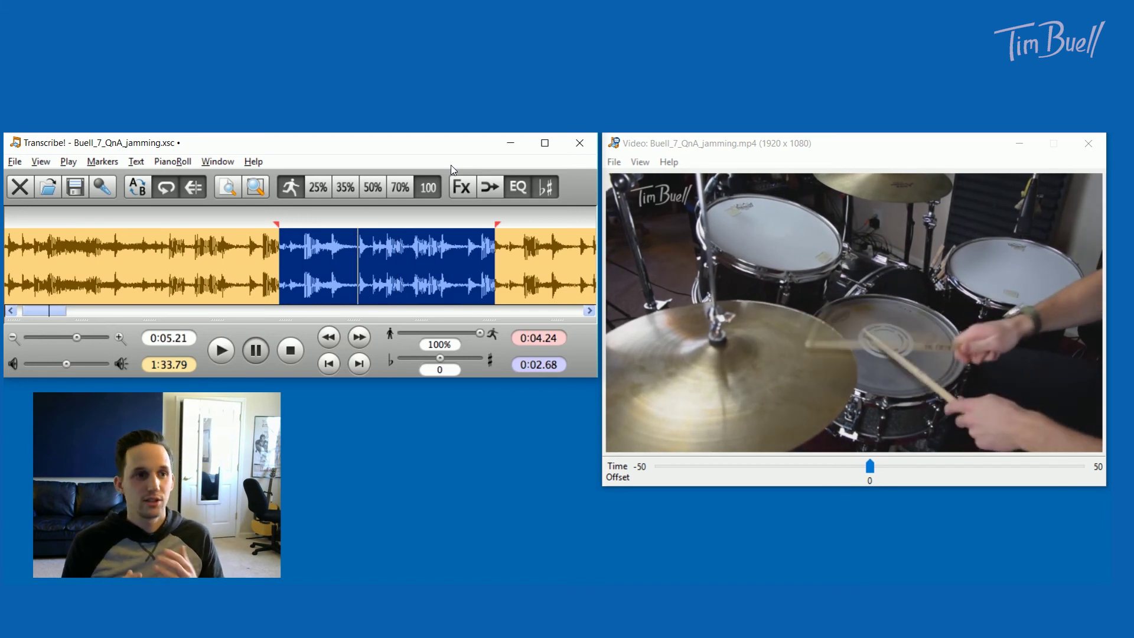
{"action": "left_click", "coordinate": [346, 187]}
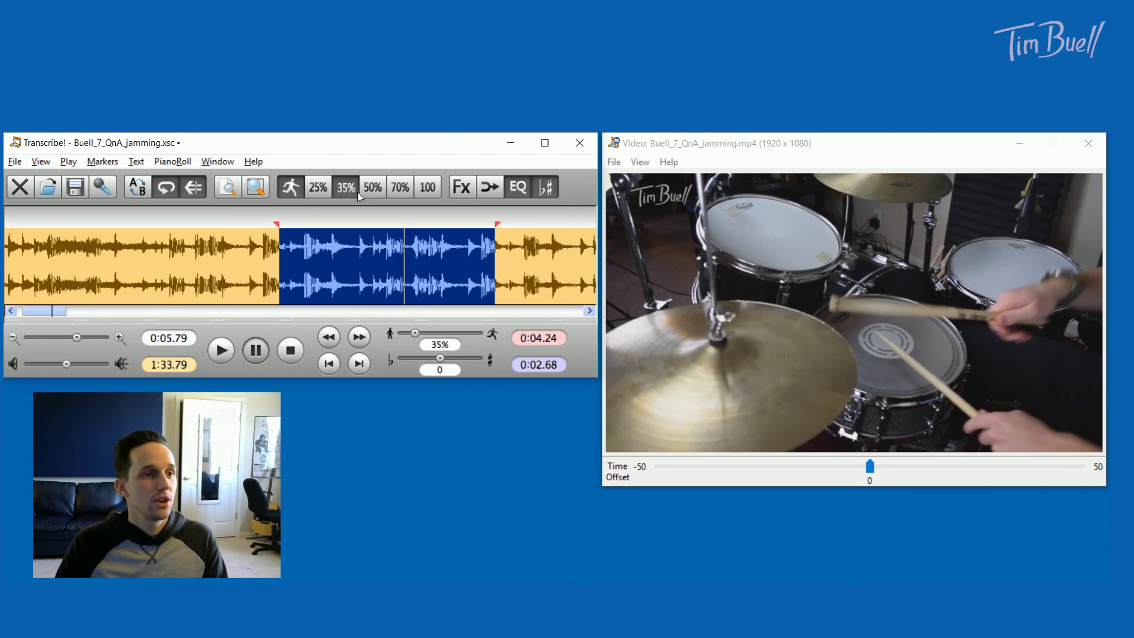
{"action": "left_click", "coordinate": [14, 162]}
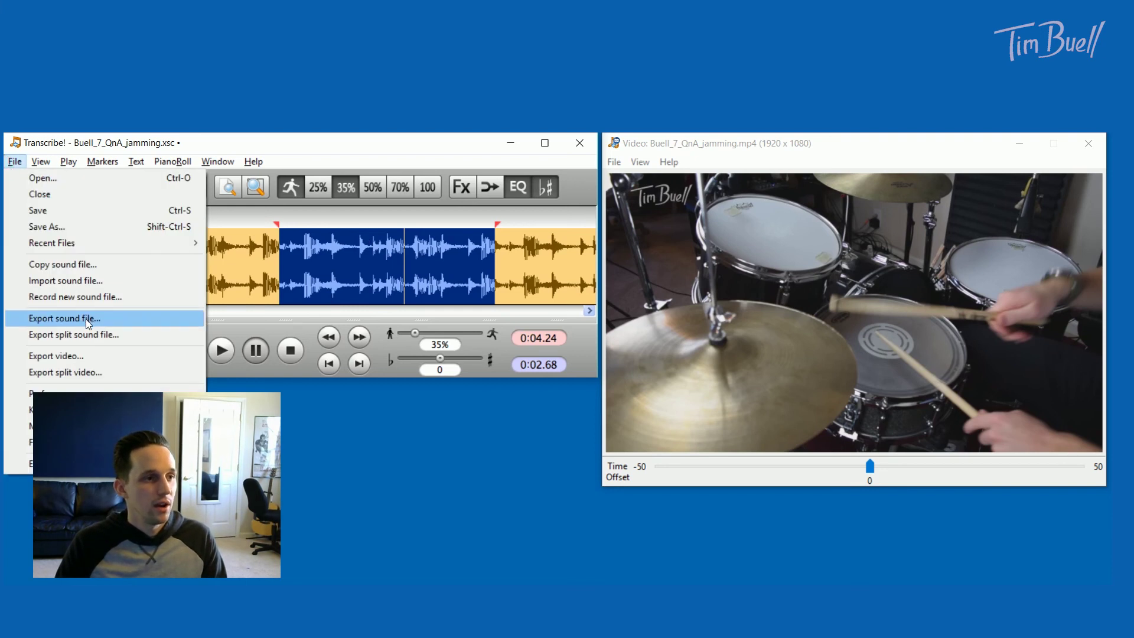
Open Export Video and replace the file name with a Desktop .mp4 path.
{"action": "left_click", "coordinate": [83, 355]}
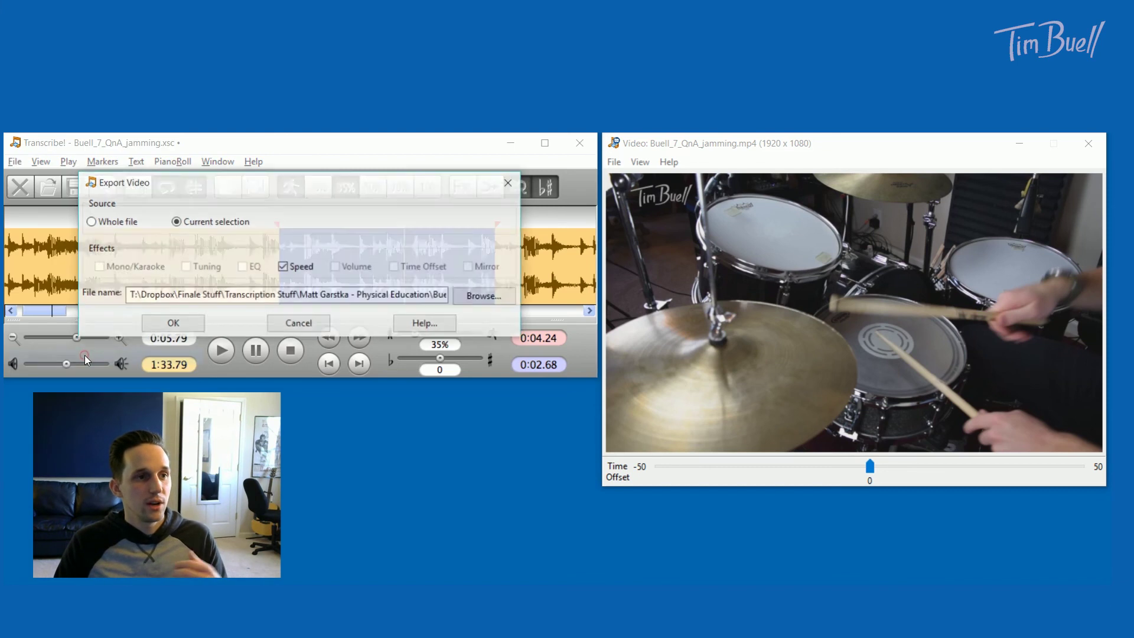
{"action": "left_click", "coordinate": [198, 298]}
{"action": "key", "text": "ctrl+a"}
{"action": "type", "text": "C:\\Users\\Tim Buell\\Desktop\\tim plays slow 35%.mp4"}
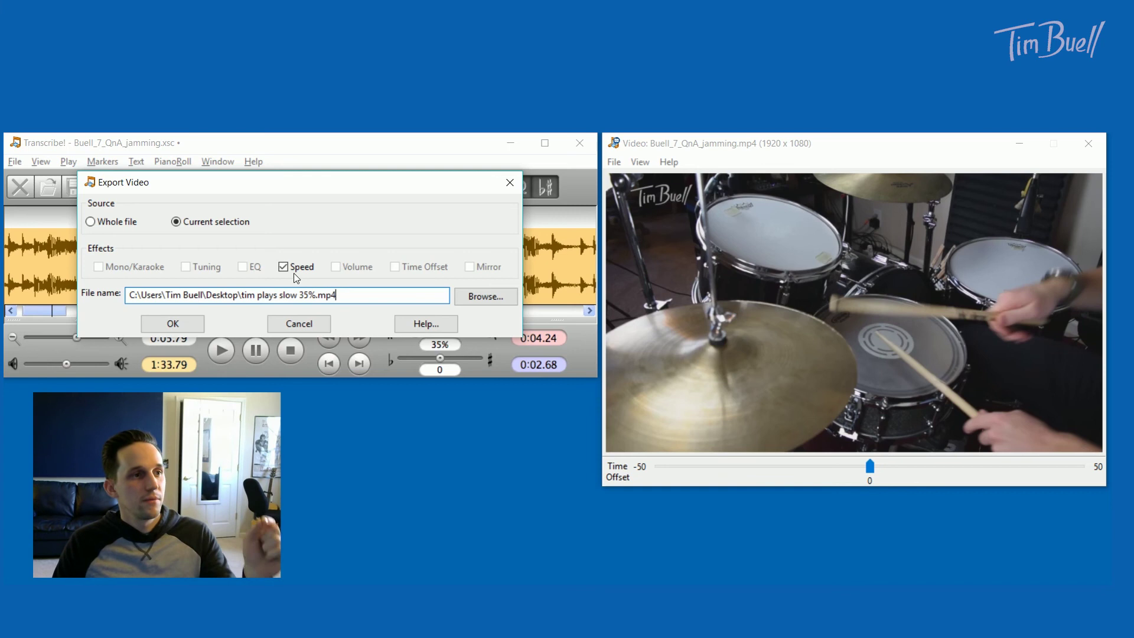
Keep the export source on Current selection and leave the save location unchanged.
{"action": "left_click", "coordinate": [125, 223]}
{"action": "left_click", "coordinate": [230, 220]}
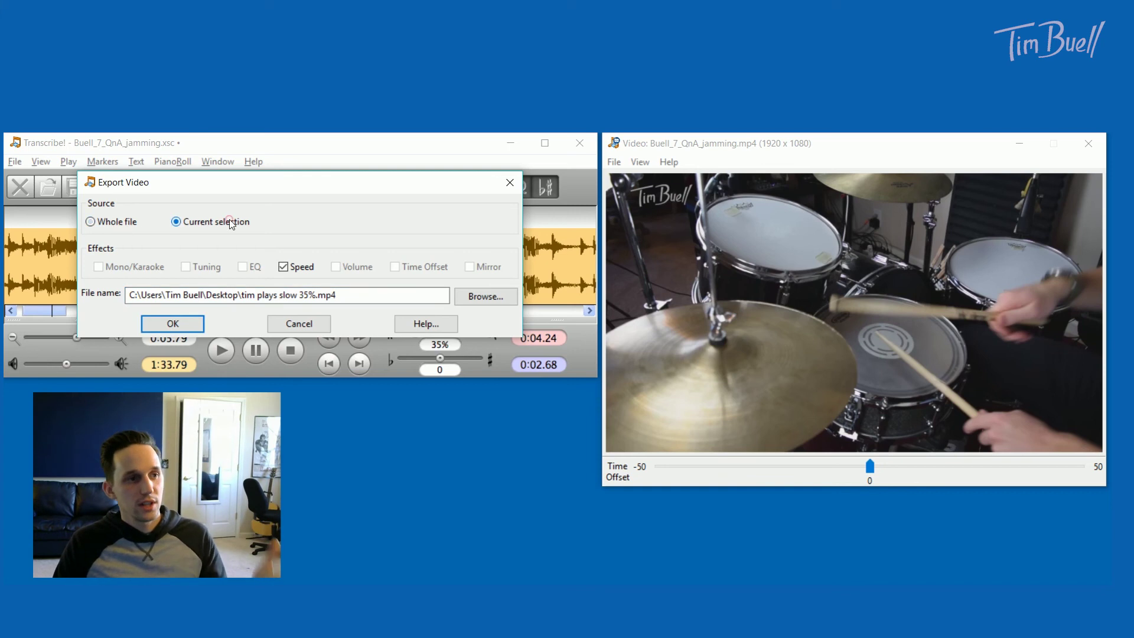
{"action": "left_click", "coordinate": [347, 292]}
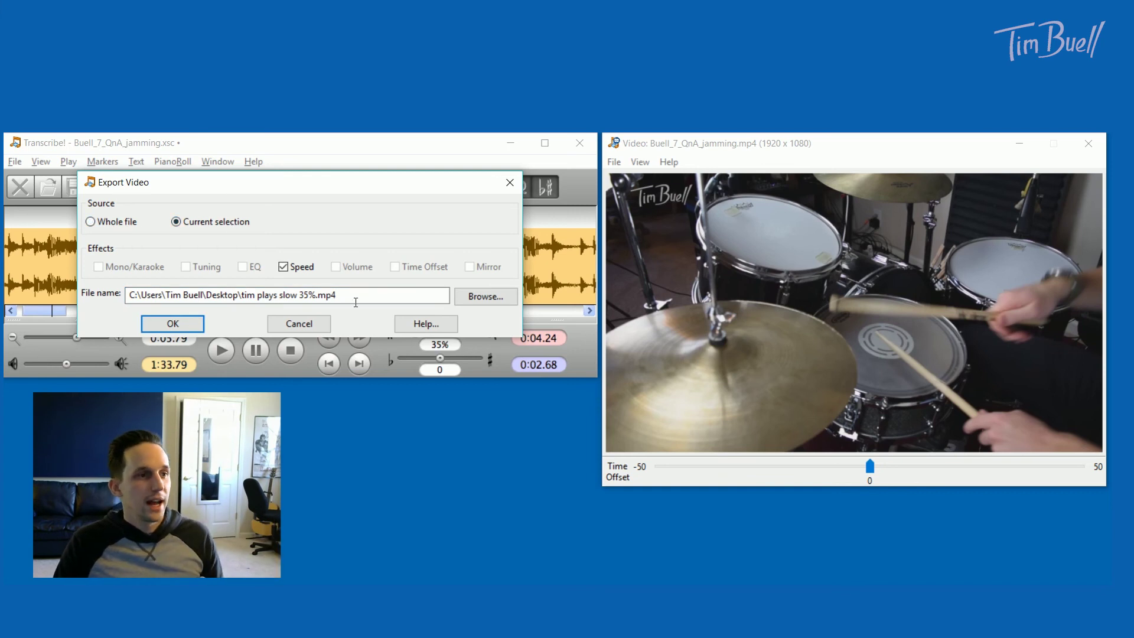
{"action": "left_click", "coordinate": [468, 301]}
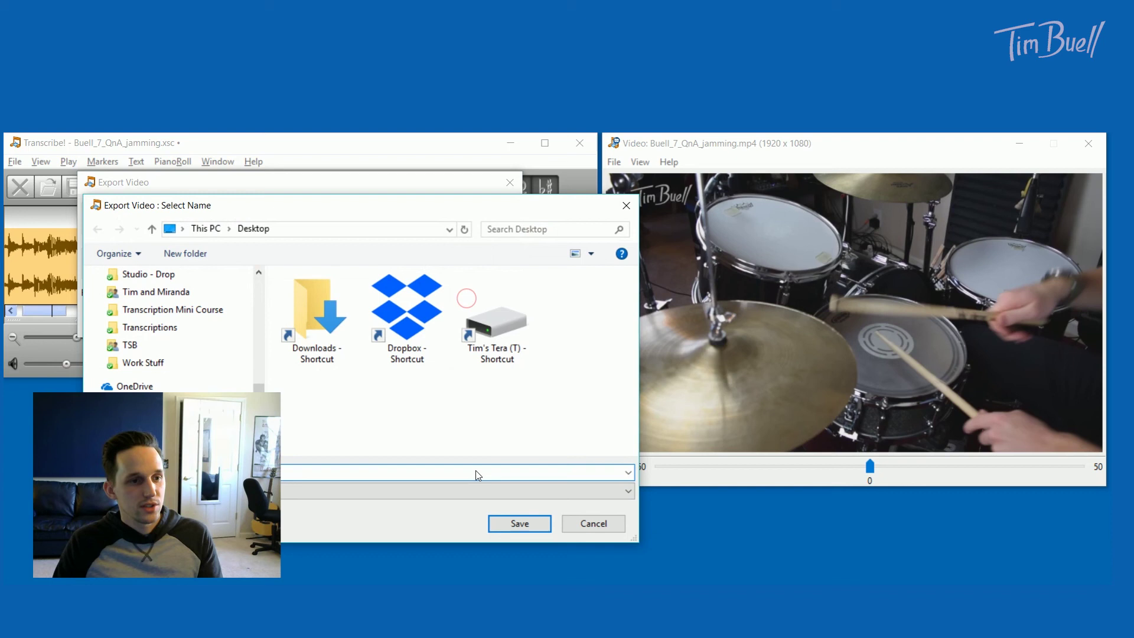
{"action": "left_click", "coordinate": [602, 527]}
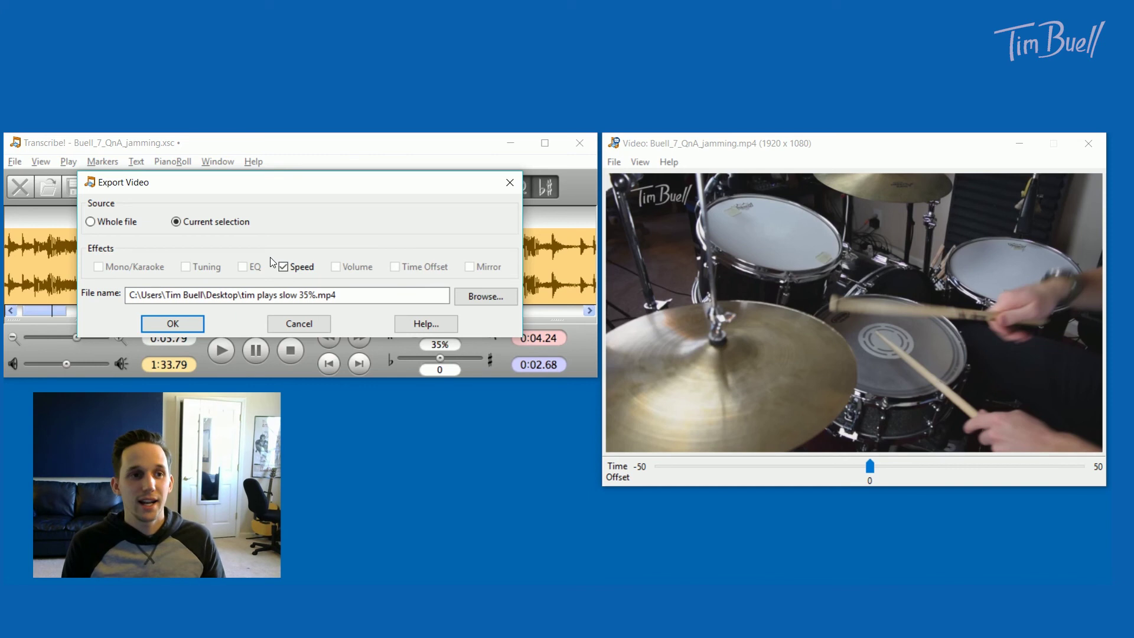
{"action": "mouse_move", "coordinate": [351, 185]}
{"action": "left_mouse_down"}
{"action": "mouse_move", "coordinate": [356, 256]}
{"action": "mouse_move", "coordinate": [359, 202]}
{"action": "left_mouse_up"}
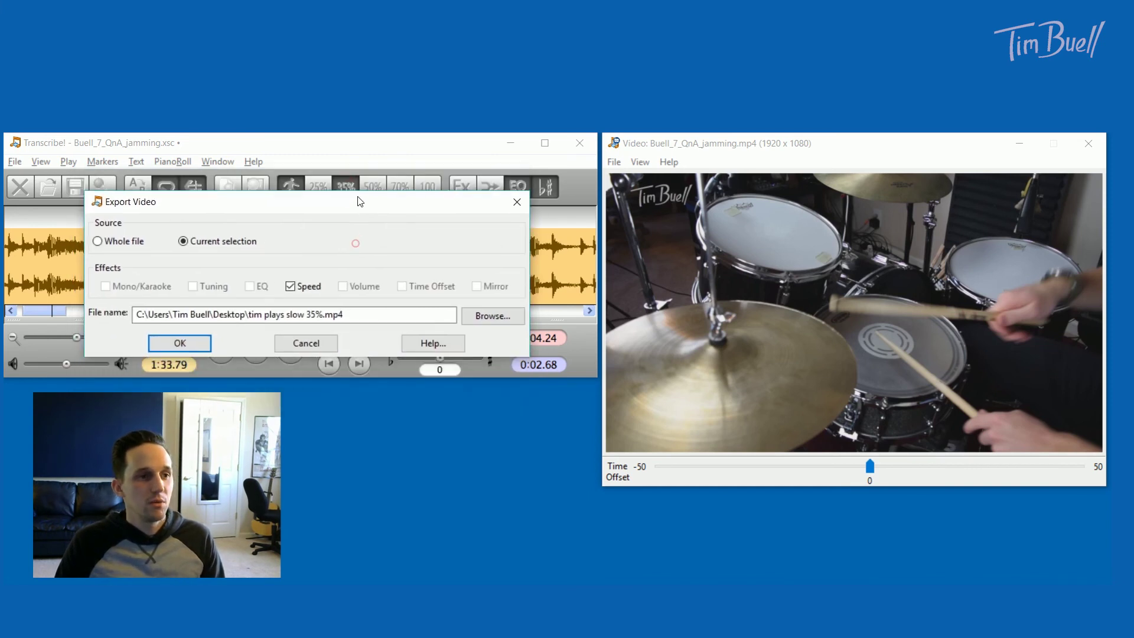
Export the 35% video, then move its desktop icon into view and play it.
{"action": "left_click", "coordinate": [201, 344]}
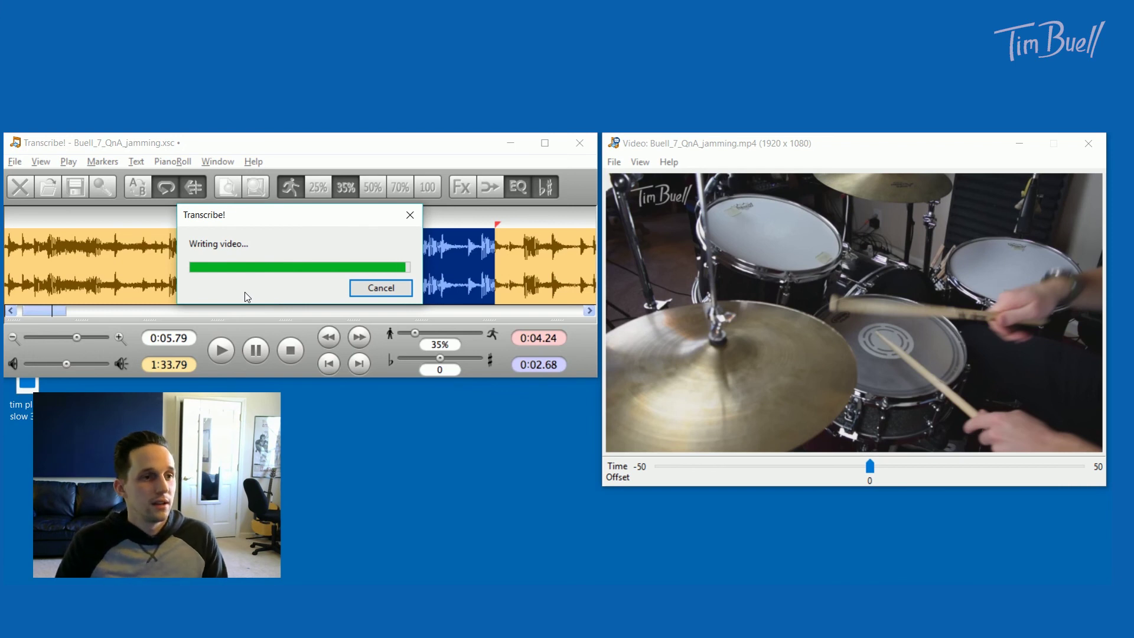
{"action": "left_click_drag", "start_coordinate": [5, 399], "coordinate": [423, 399]}
{"action": "double_click", "coordinate": [423, 399]}
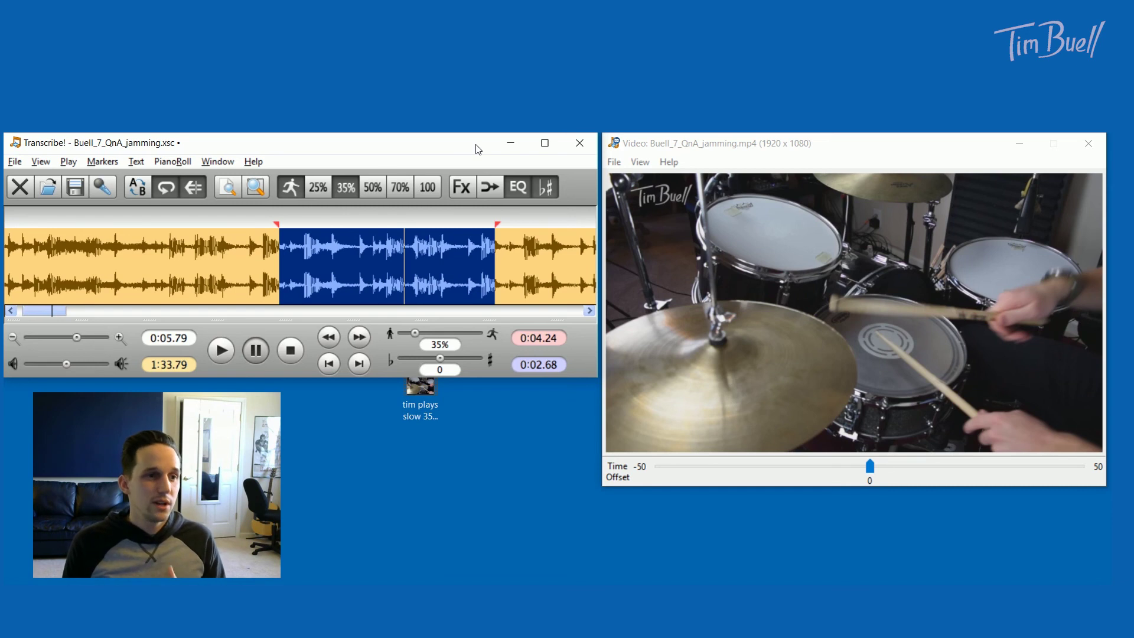
{"action": "left_click", "coordinate": [453, 189]}
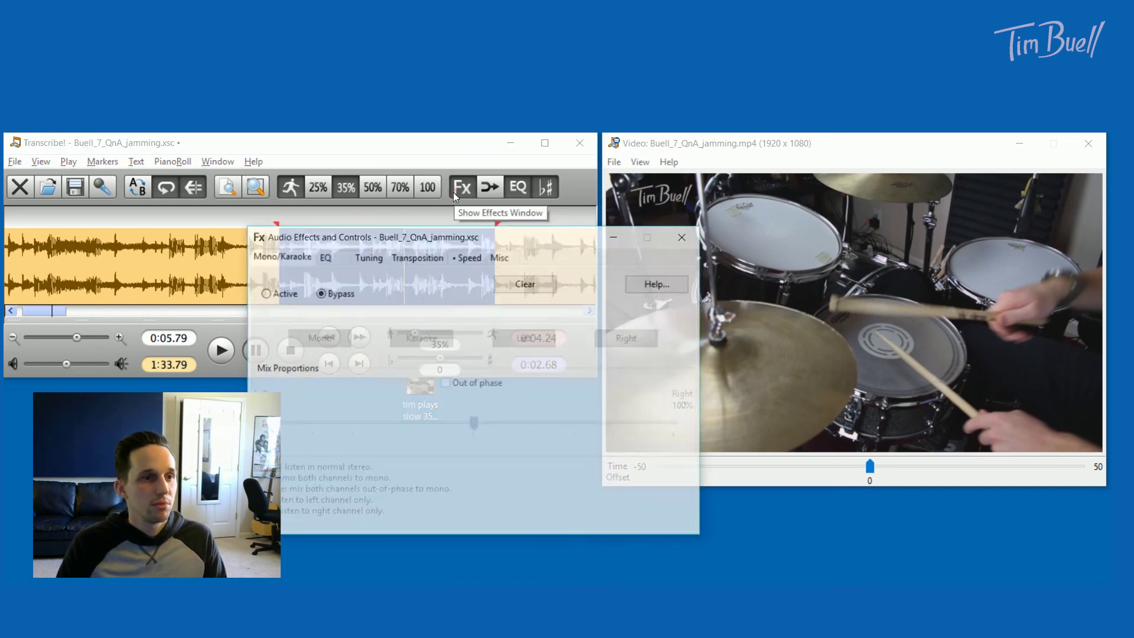
{"action": "left_click_drag", "start_coordinate": [442, 165], "coordinate": [434, 171]}
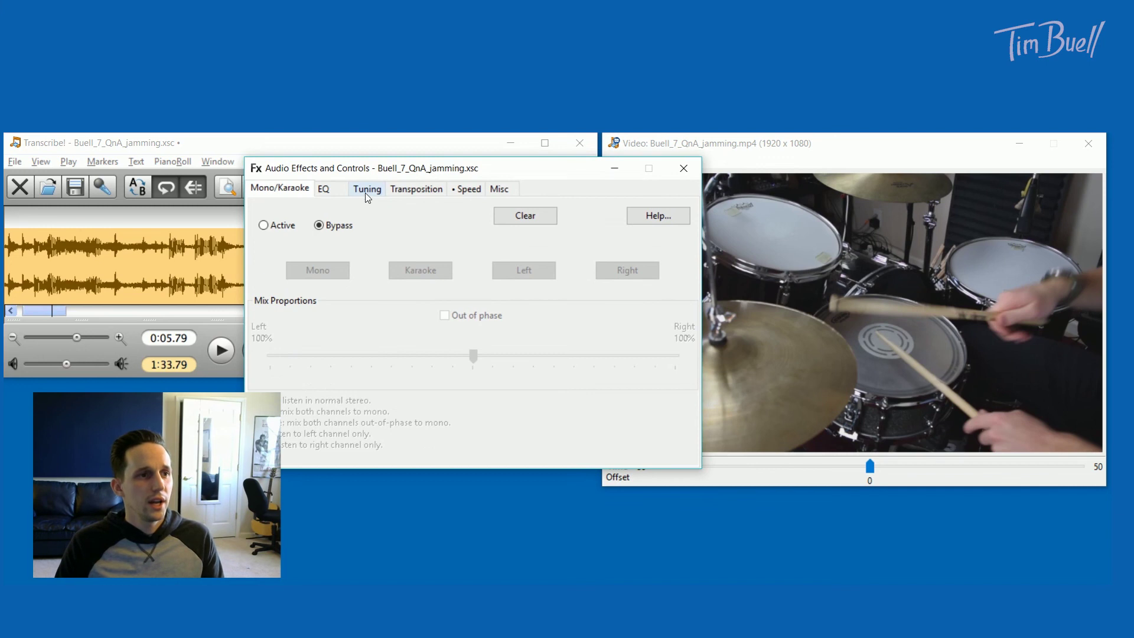
{"action": "left_click", "coordinate": [324, 190]}
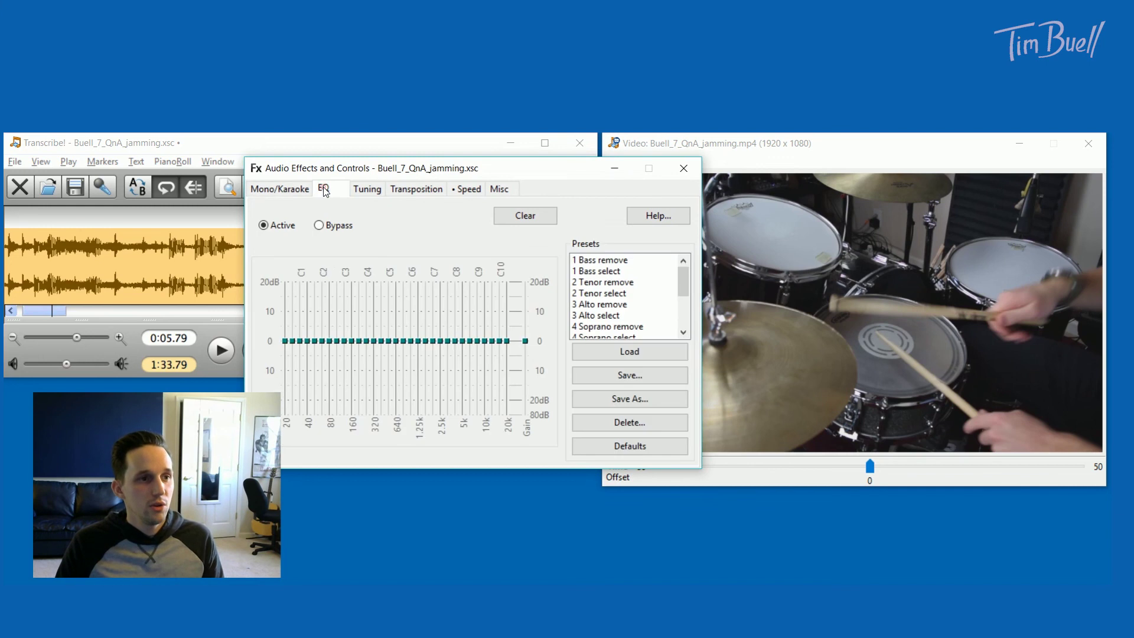
{"action": "left_click", "coordinate": [274, 187]}
{"action": "left_click", "coordinate": [372, 192]}
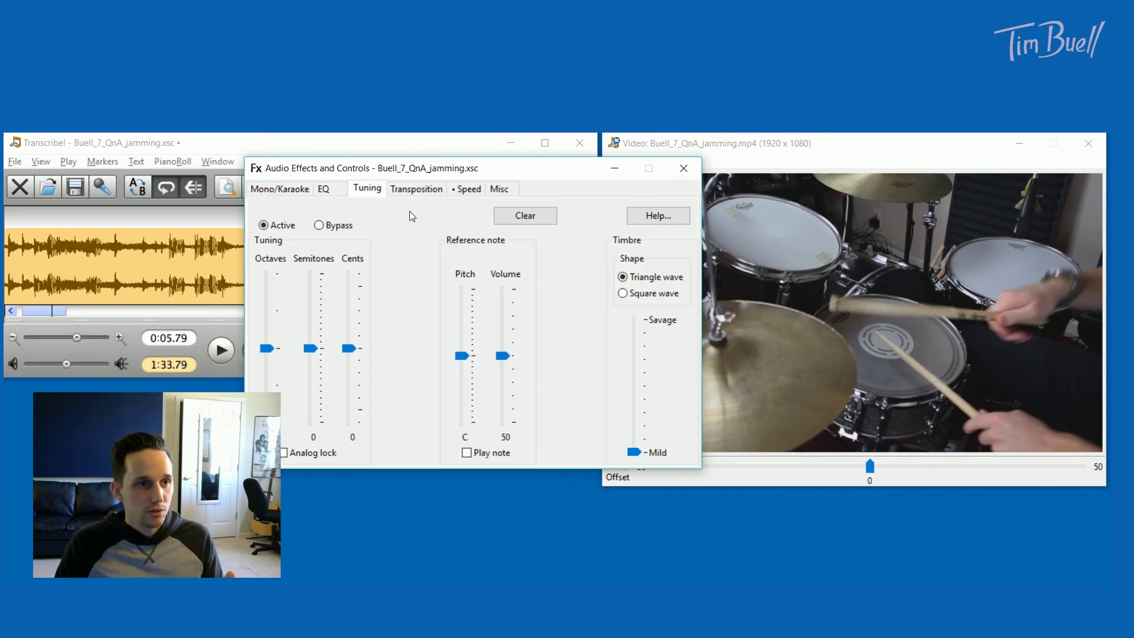
{"action": "left_click", "coordinate": [418, 187]}
{"action": "left_click", "coordinate": [680, 167]}
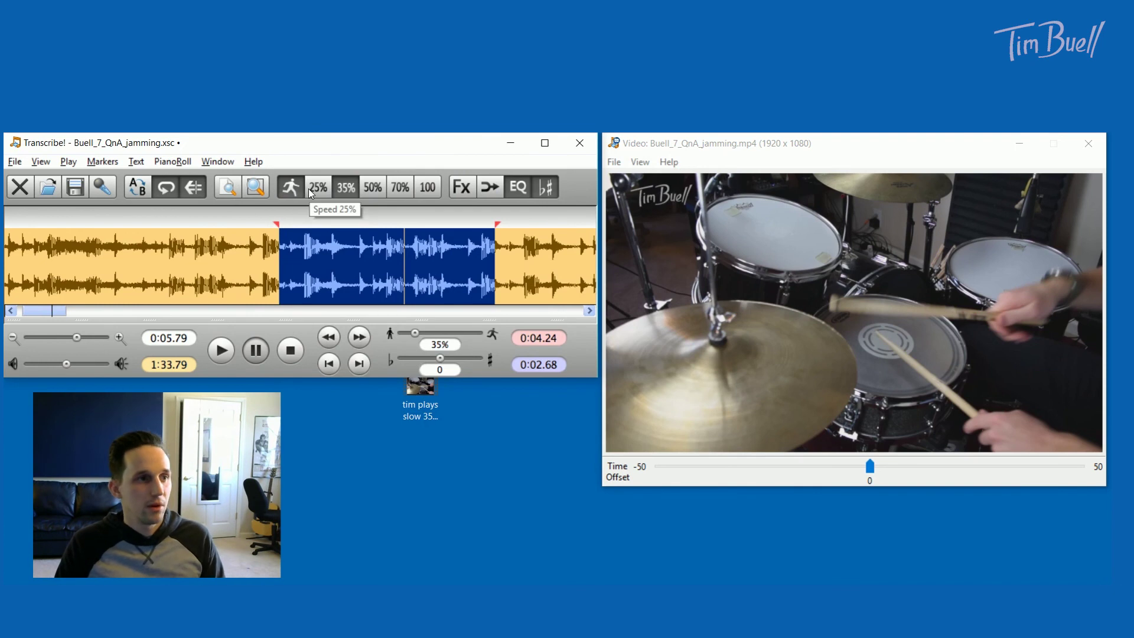
Select a new passage starting at 0:10.93 and extend the loop to 13.71 seconds.
{"action": "left_click_drag", "start_coordinate": [257, 247], "coordinate": [529, 248]}
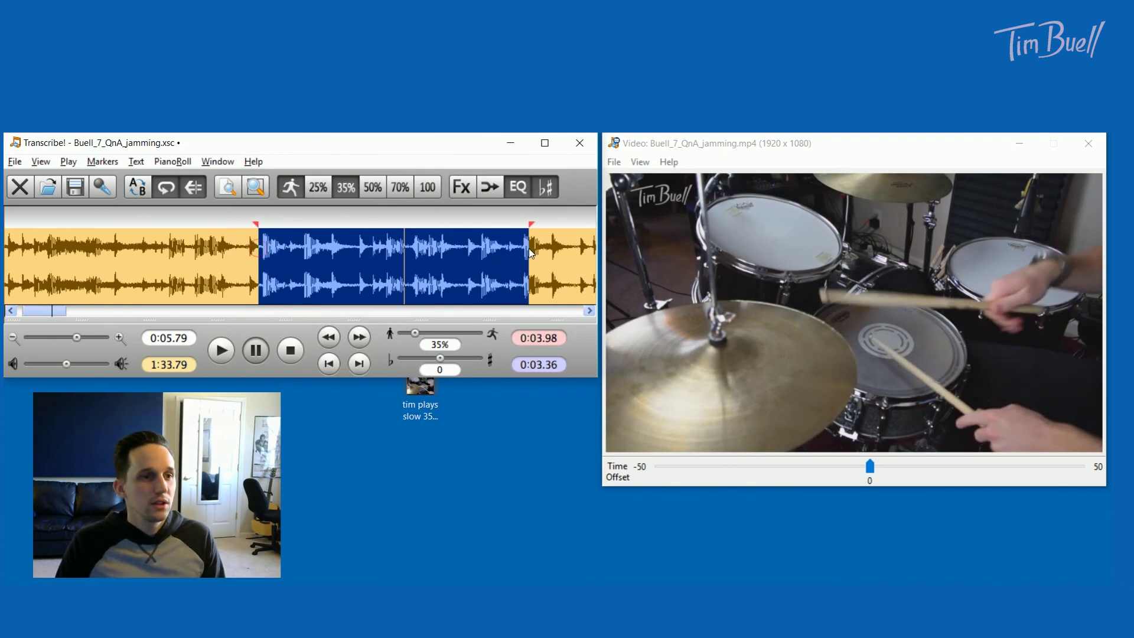
{"action": "scroll", "coordinate": [69, 339], "scroll_direction": "down", "scroll_amount": 4}
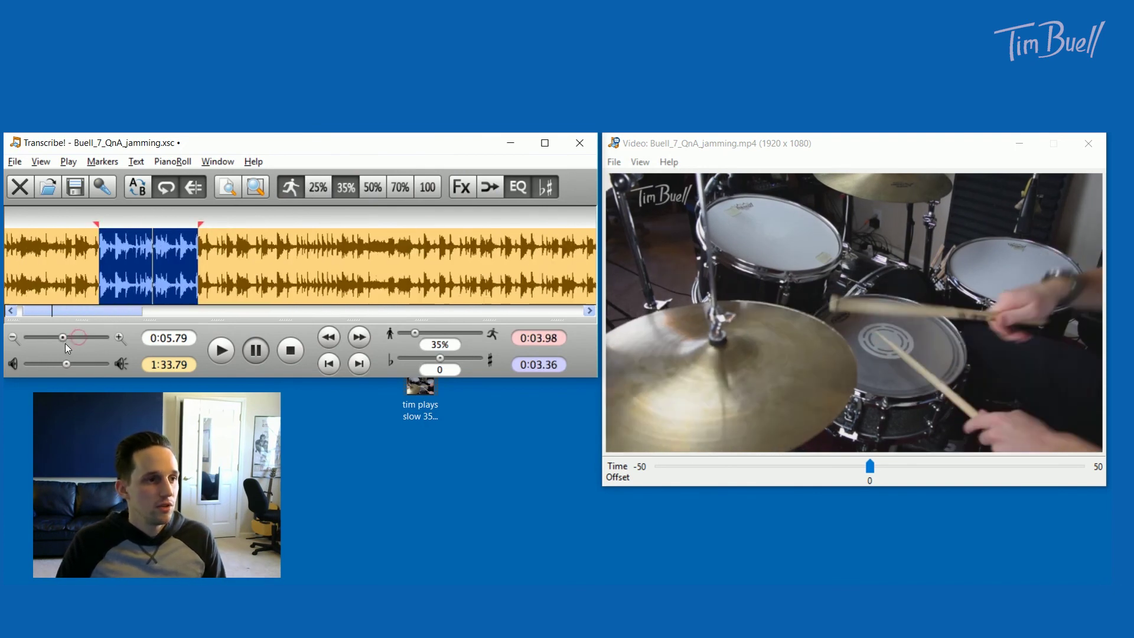
{"action": "left_click_drag", "start_coordinate": [264, 260], "coordinate": [353, 258]}
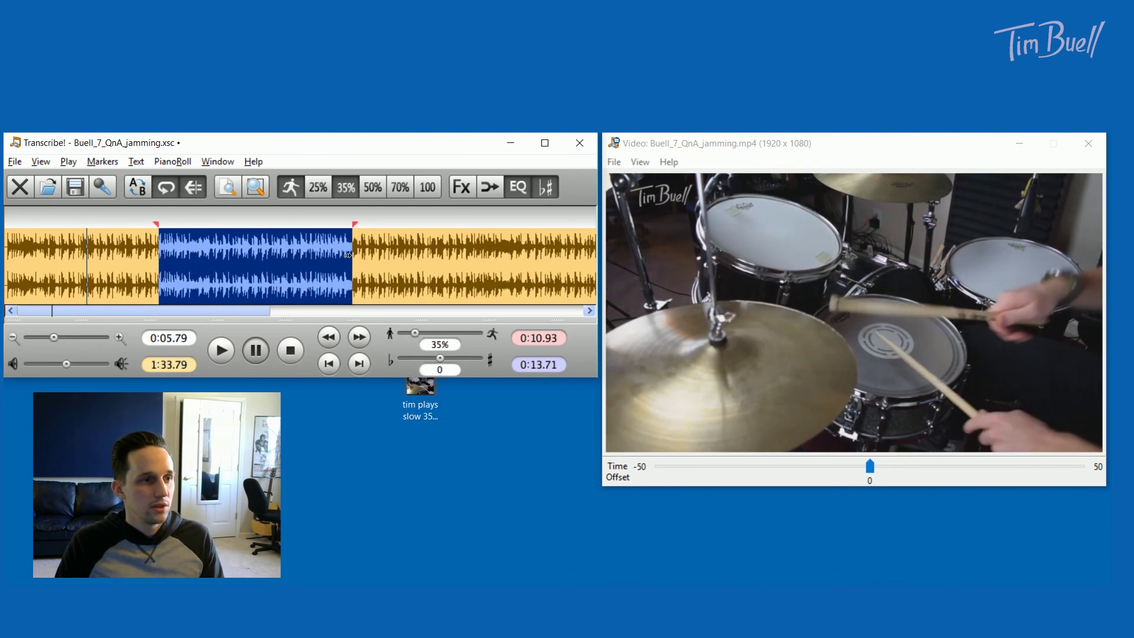